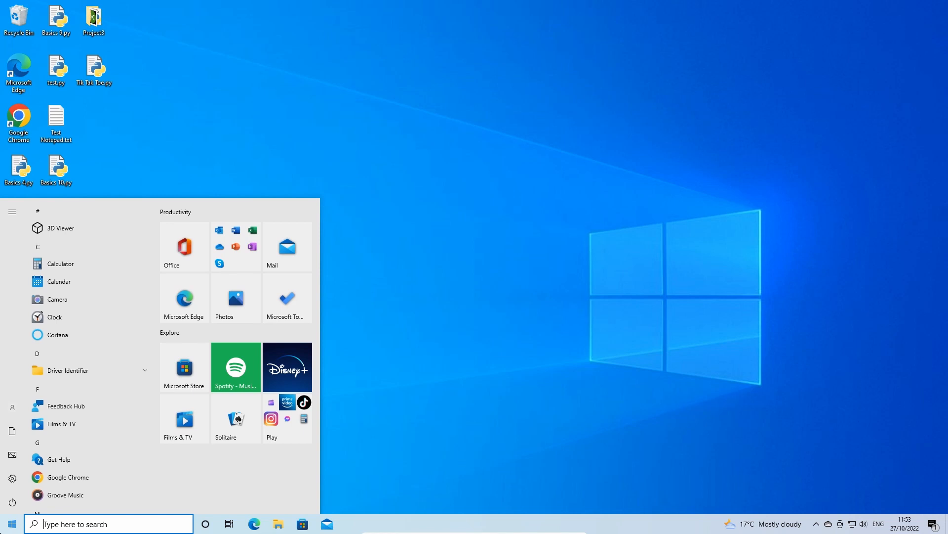
Step: Check the installed Python version by starting python in Command Prompt, then close the window
text(cmd)
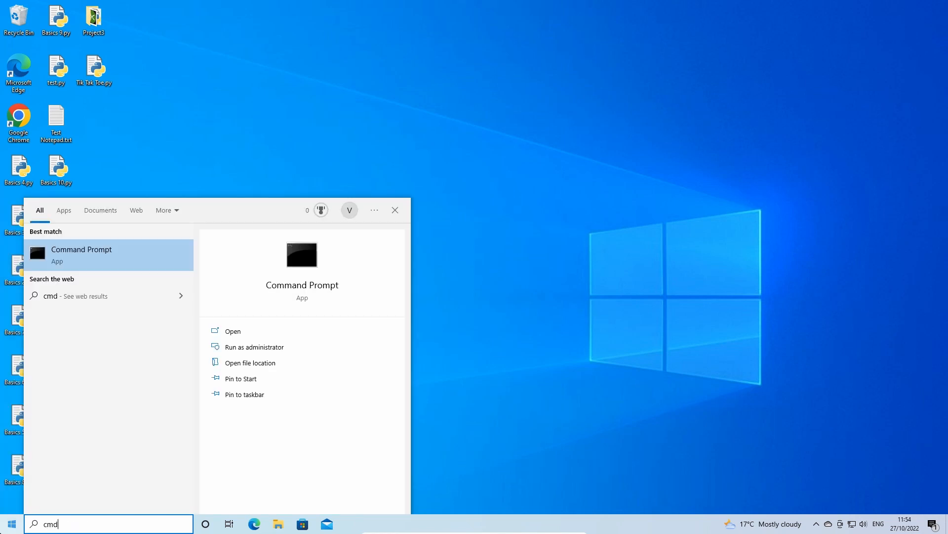
key(Return)
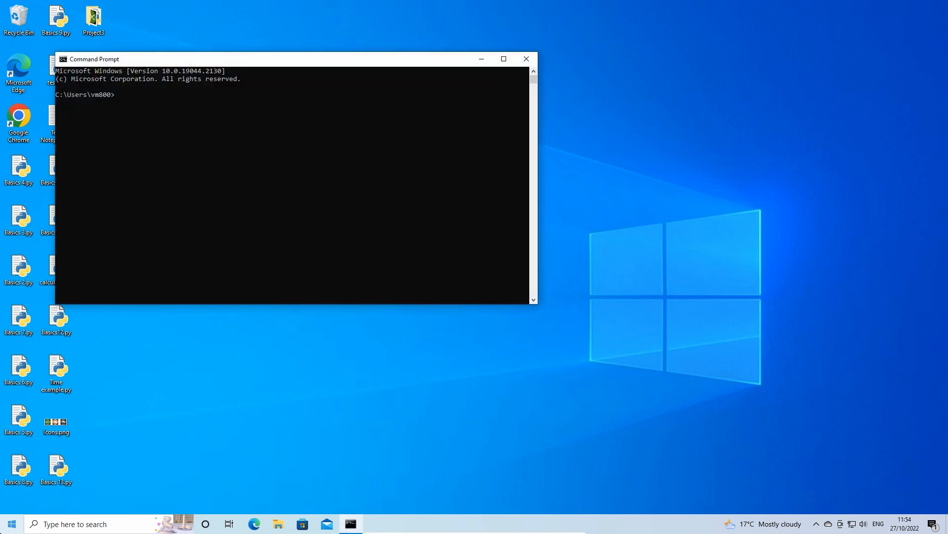
text(python)
key(Return)
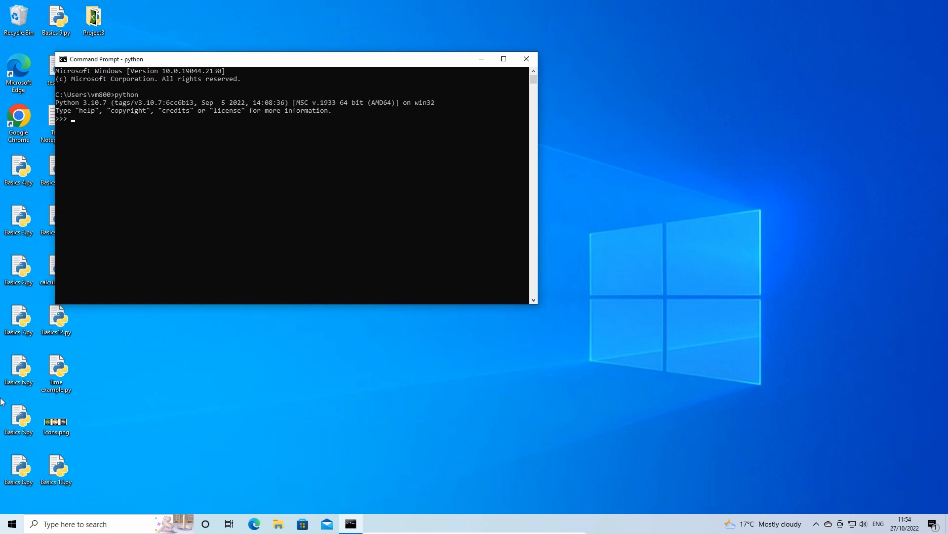
double_click(100, 104)
click(93, 103)
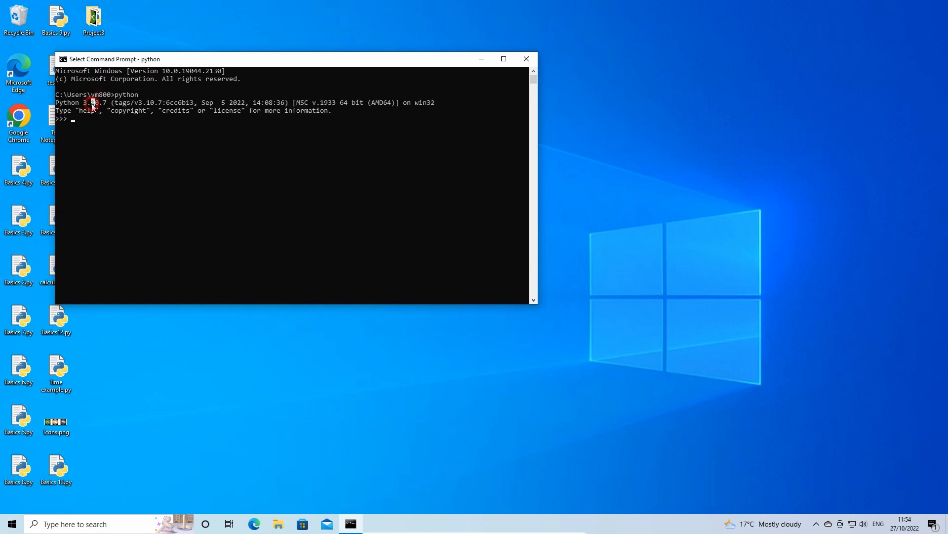
click(531, 64)
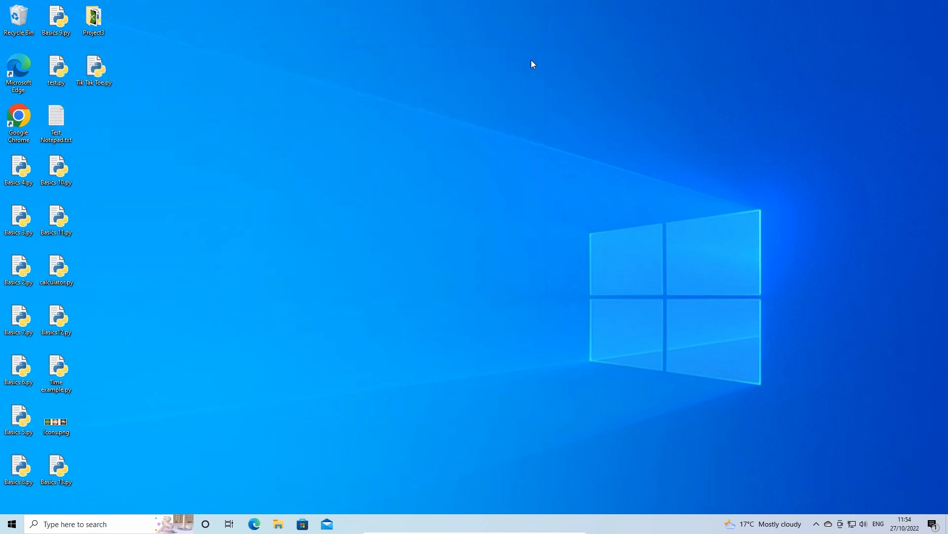
Step: Open Google Chrome and go to visualstudio.microsoft.com
double_click(30, 125)
text(vis)
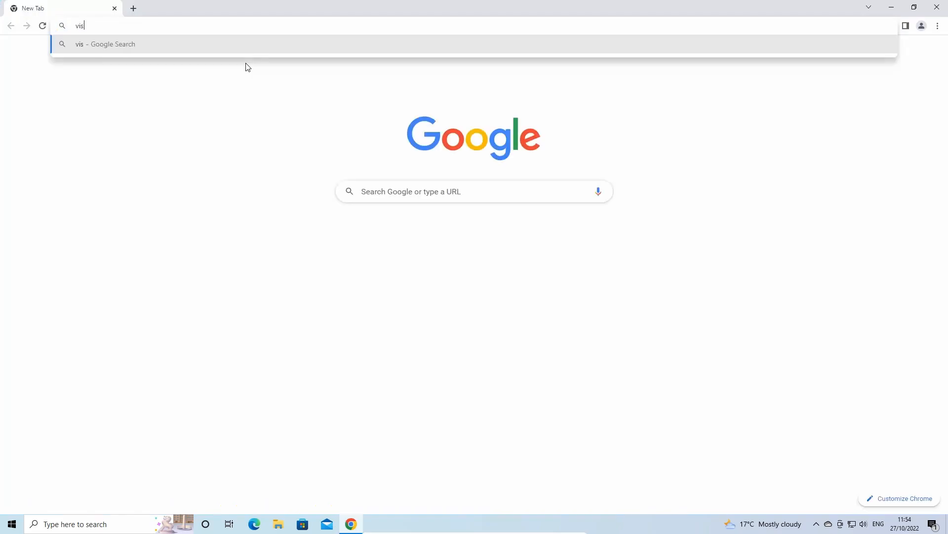
text(ualstudio)
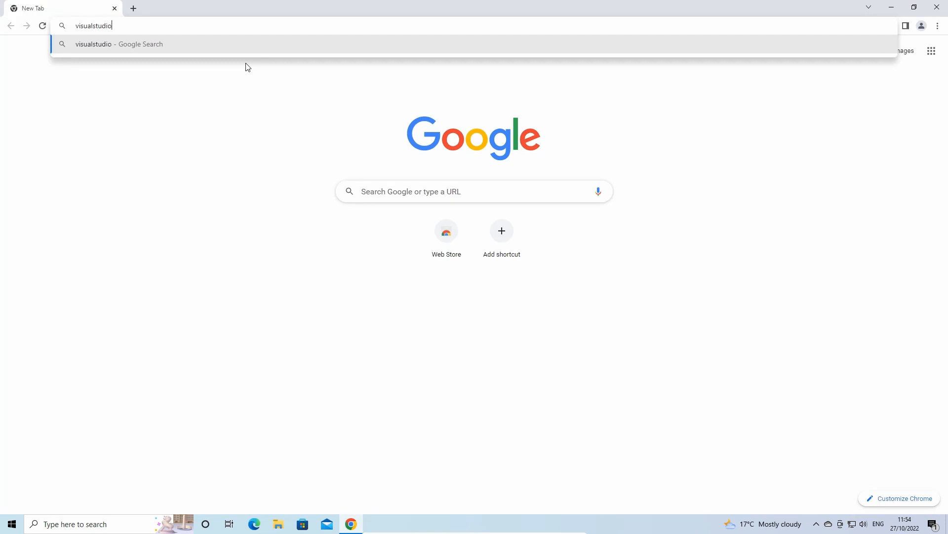
text(.micro)
key(BackSpace)
key(BackSpace)
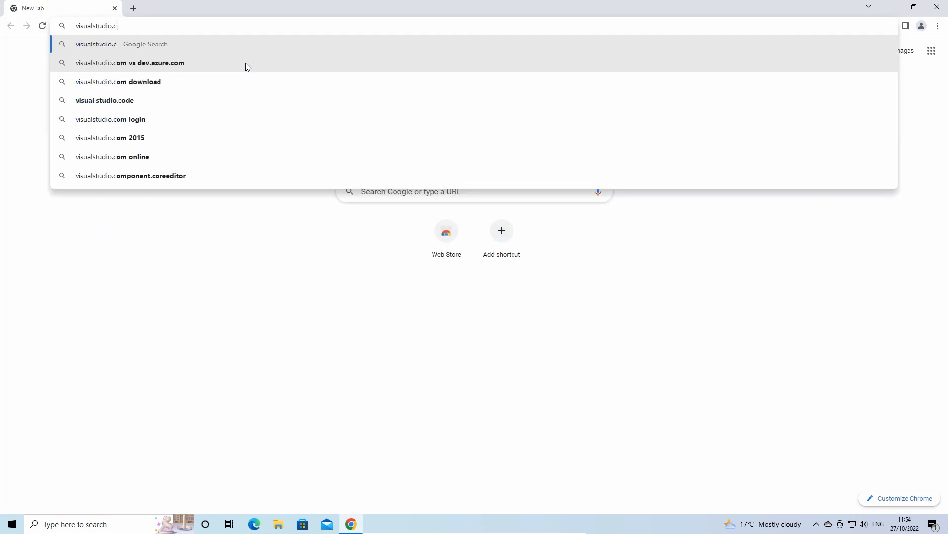
text(mic)
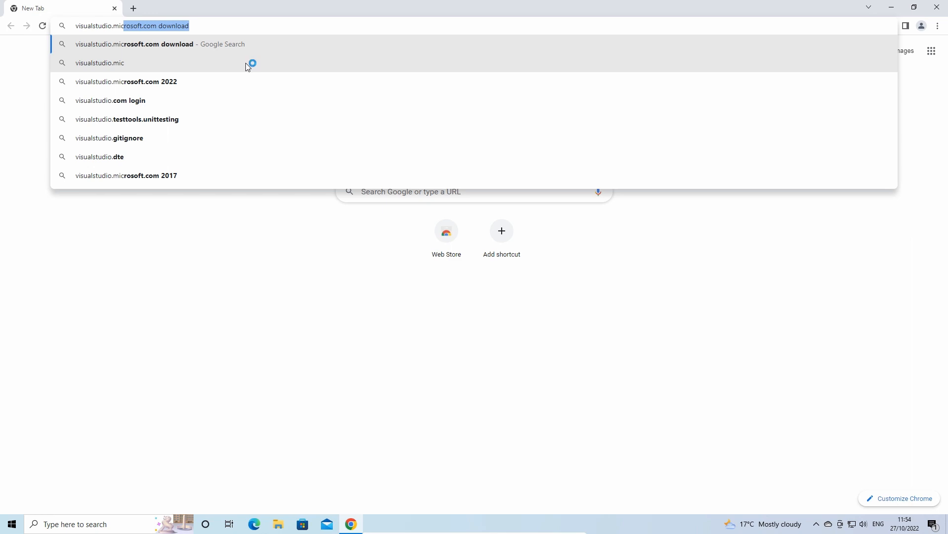
text(rosoft.com)
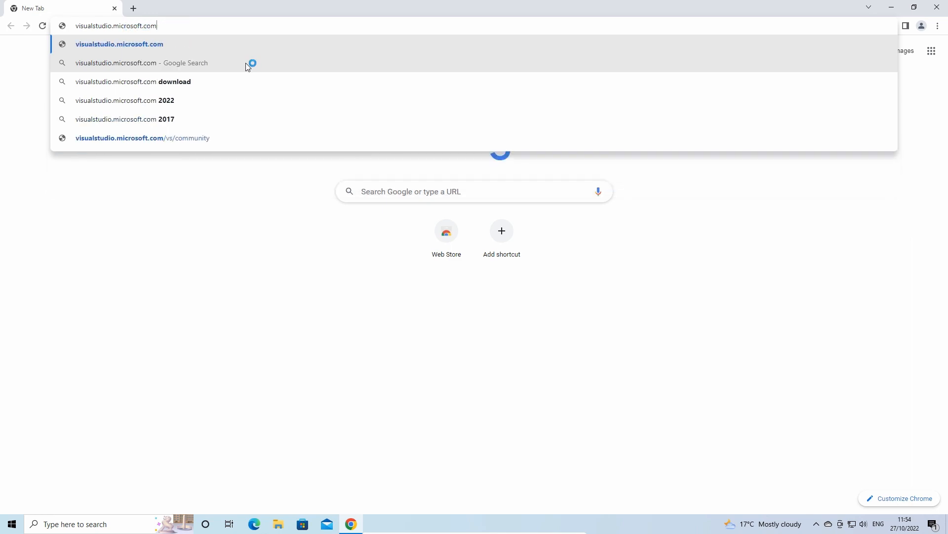
key(Return)
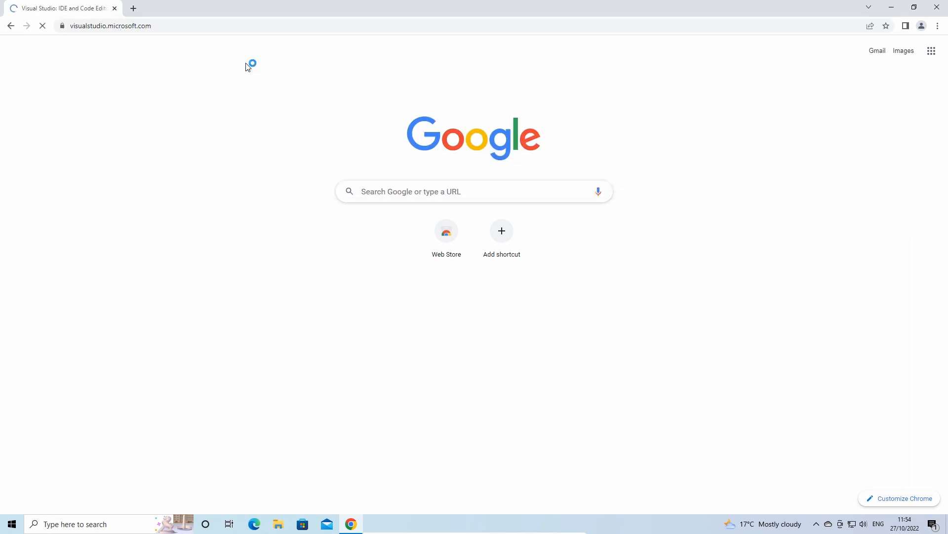
Step: Download the Visual Studio Code installer for Windows
scroll(509, 234, down, 7)
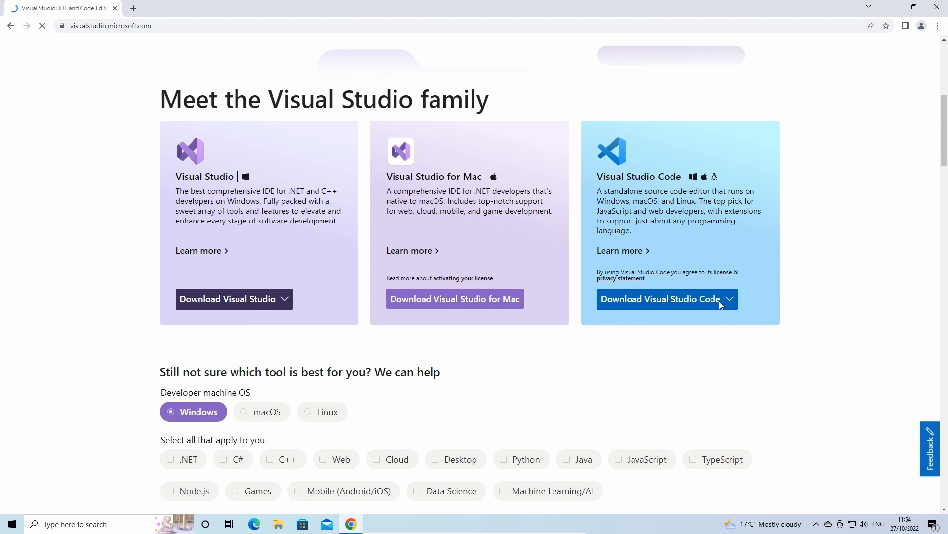
click(722, 302)
click(637, 321)
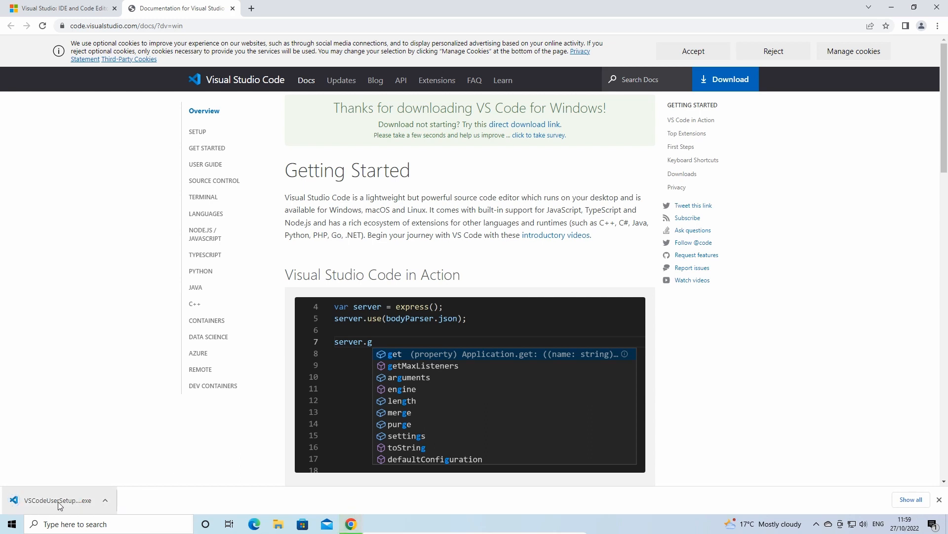
Step: Run the VS Code installer, accepting the licence agreement and the default install and Start Menu folders
click(58, 504)
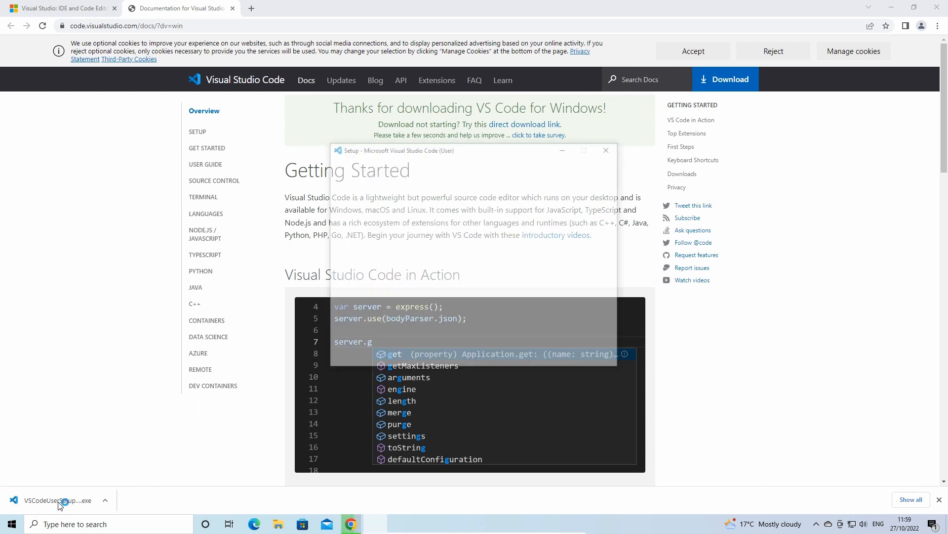
click(370, 328)
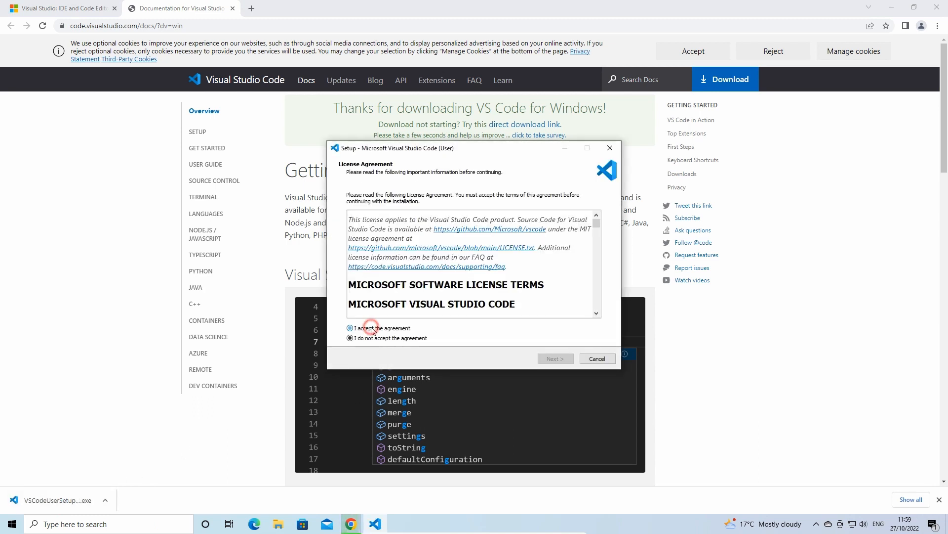
click(566, 362)
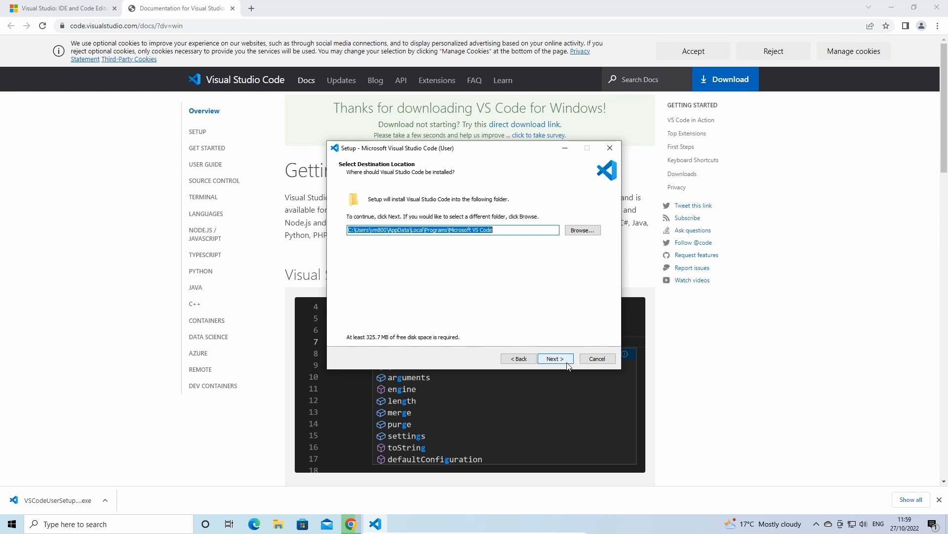
click(567, 364)
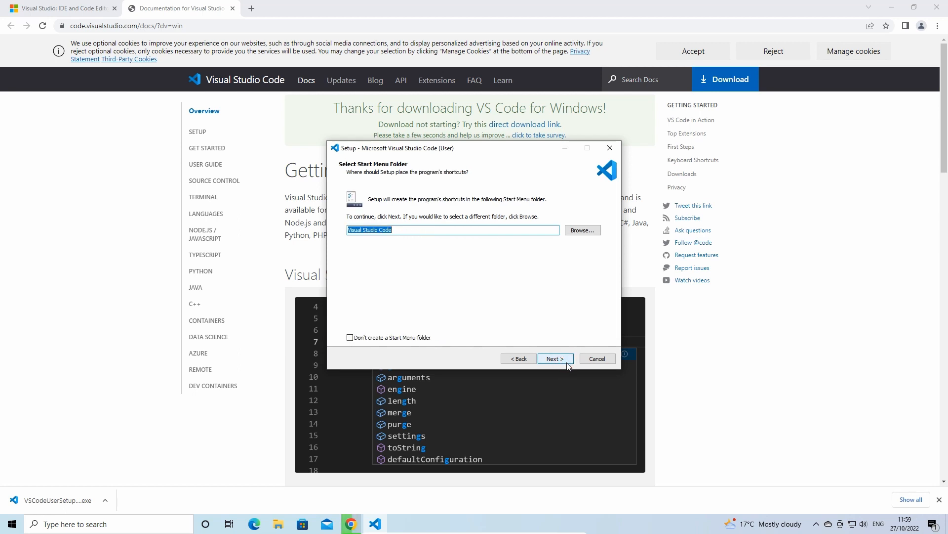
click(567, 364)
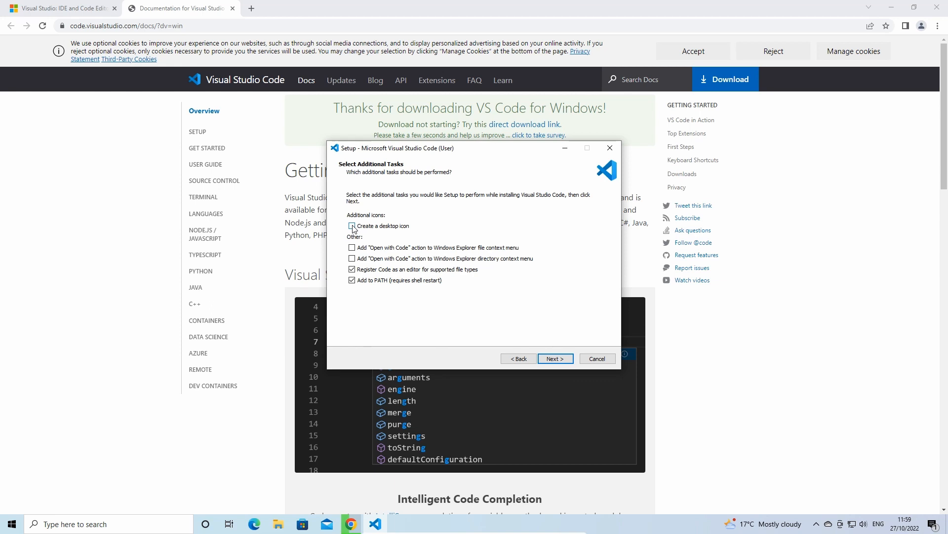
Step: Enable the Create a desktop icon option and start the installation
click(353, 226)
click(555, 359)
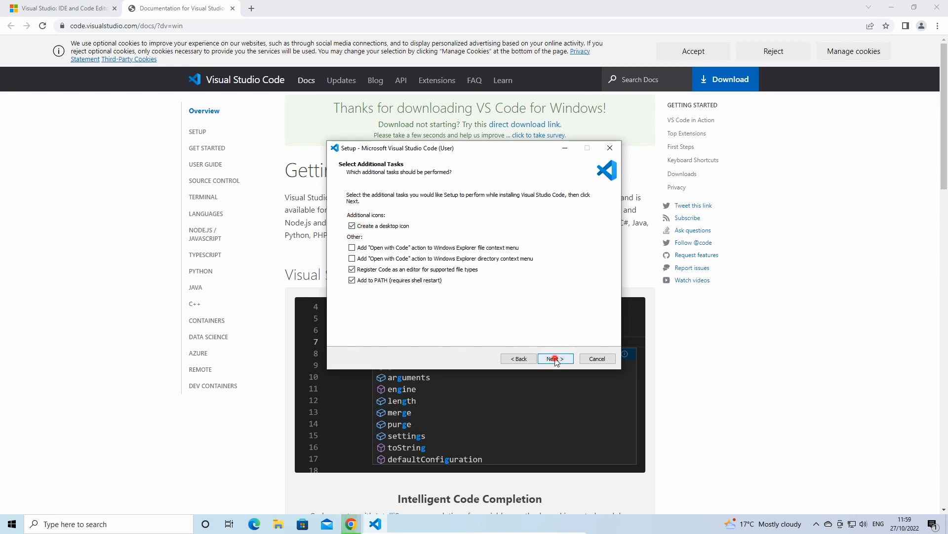
click(555, 359)
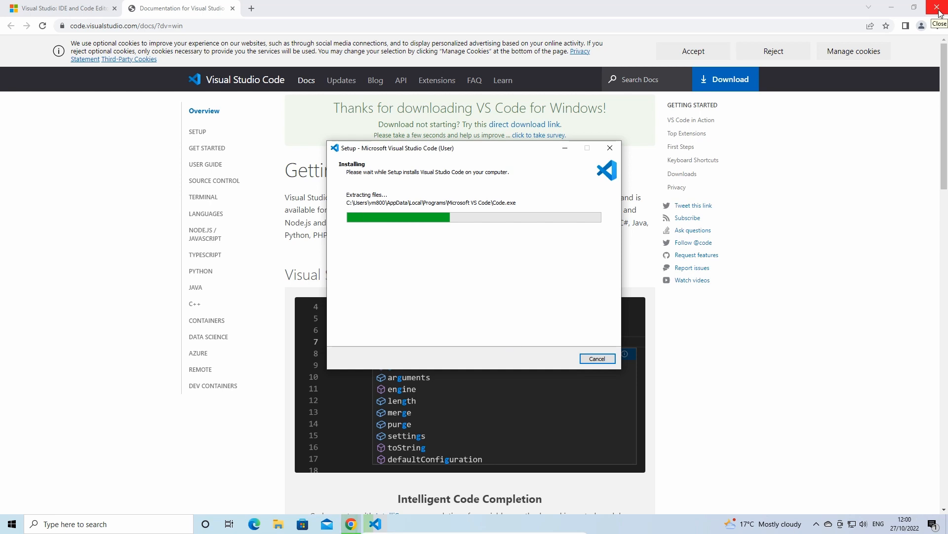
Step: Close the browser and finish the setup with Launch Visual Studio Code enabled
click(938, 7)
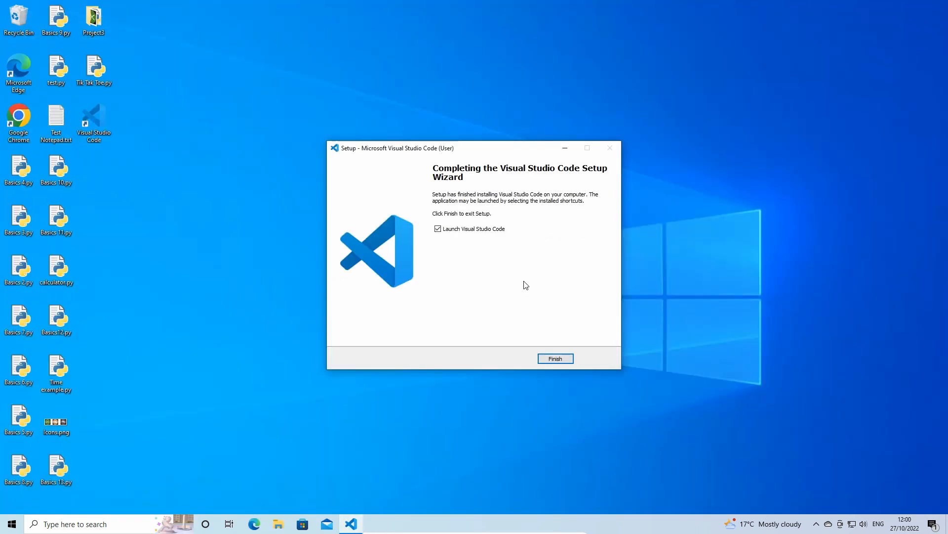
click(556, 359)
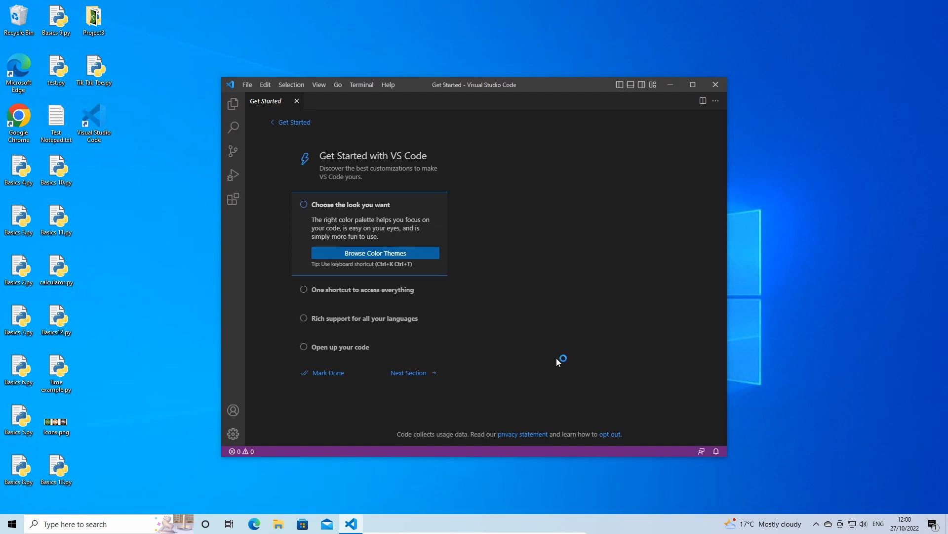
Step: Maximize VS Code and install the Microsoft Python extension from the extensions marketplace
click(693, 85)
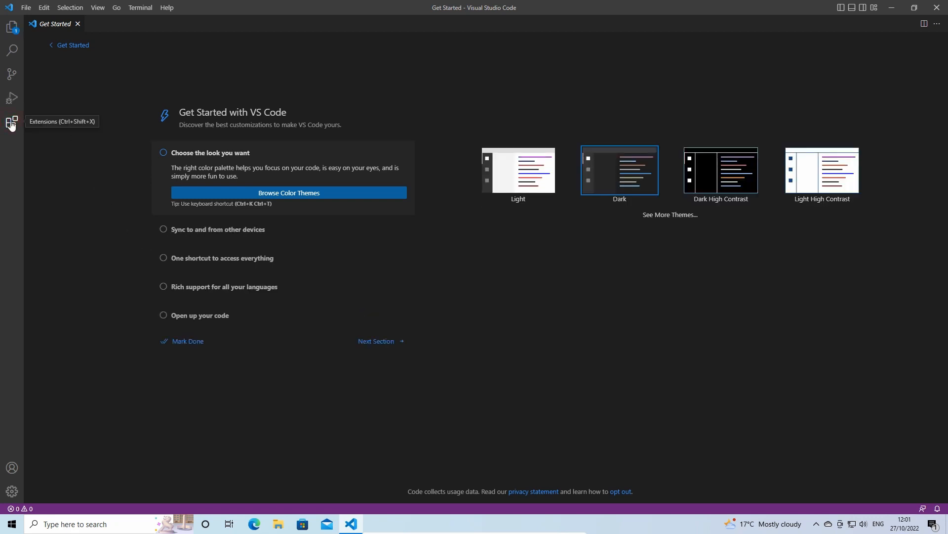
click(11, 123)
text(python)
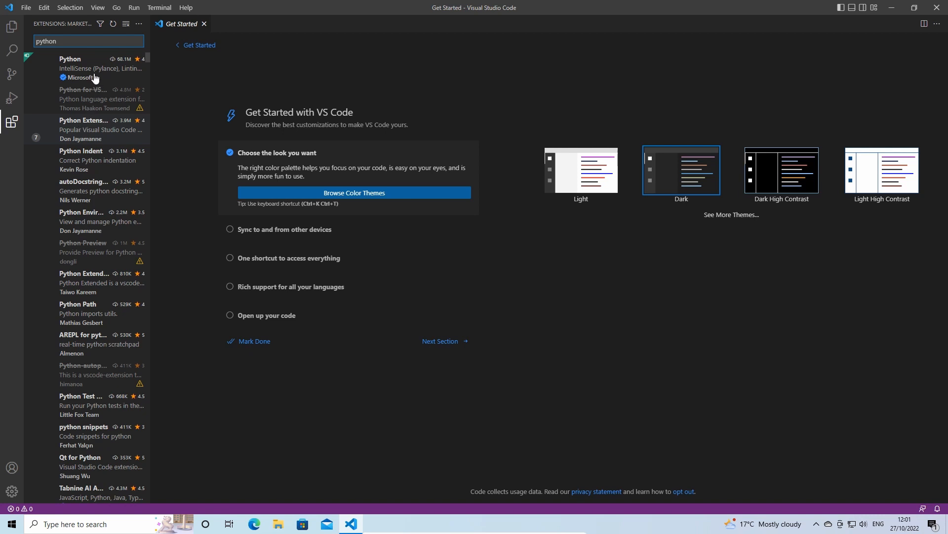
click(83, 67)
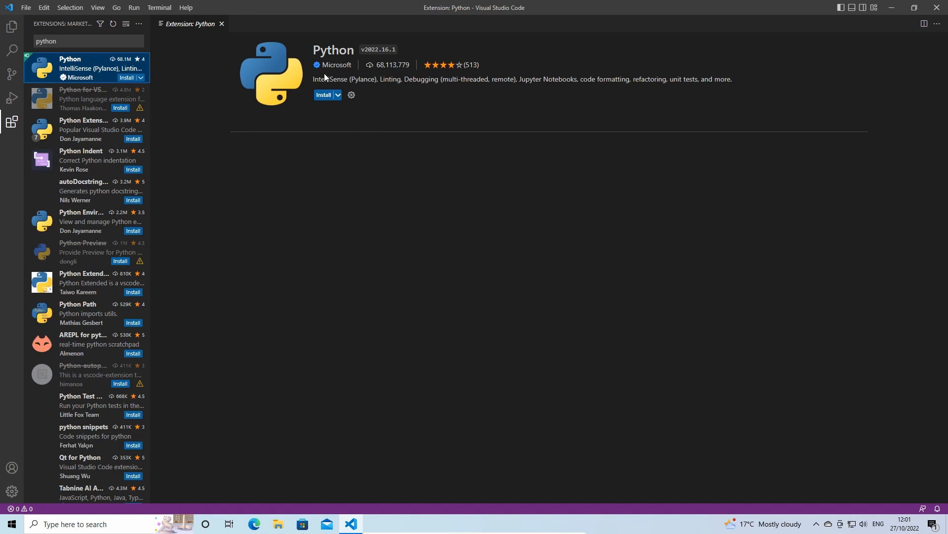
click(323, 99)
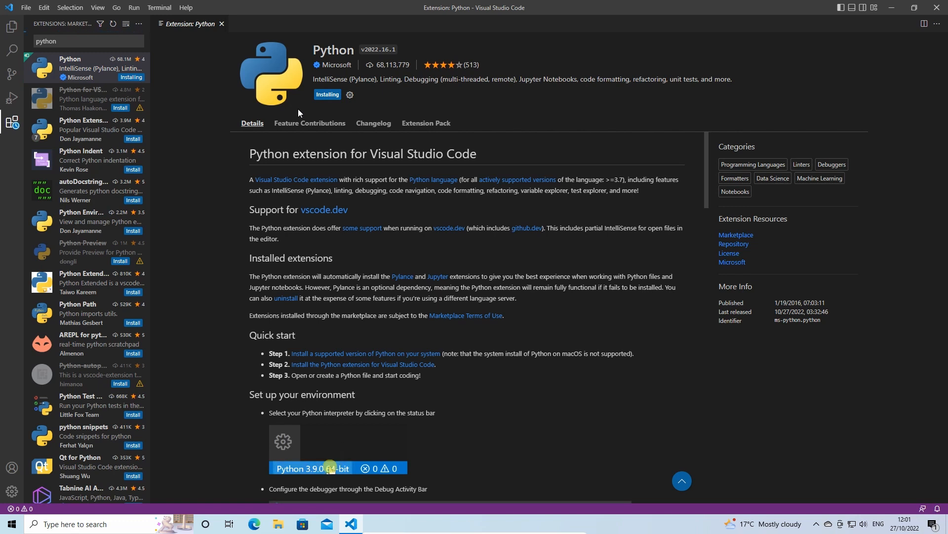
Step: Search the extensions for code runner and install the Code Runner extension
click(58, 38)
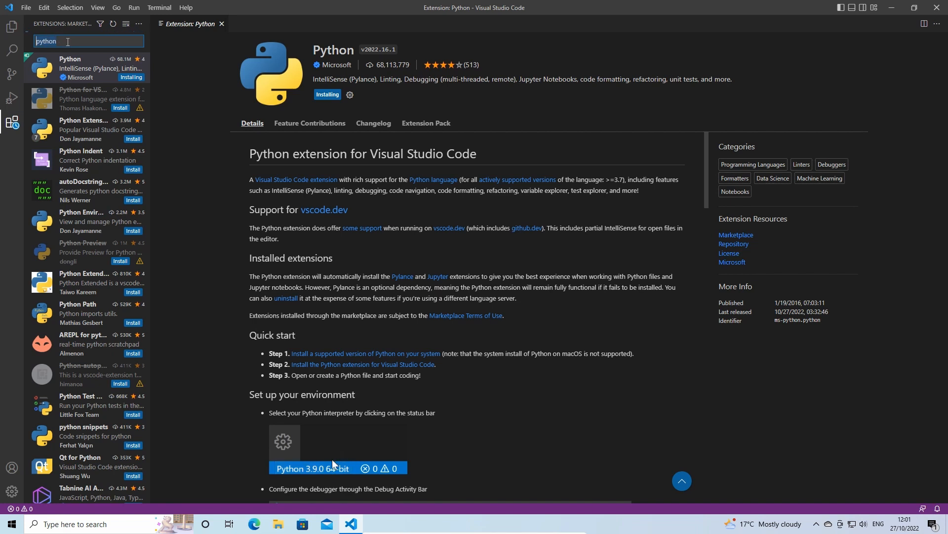
text(code runner)
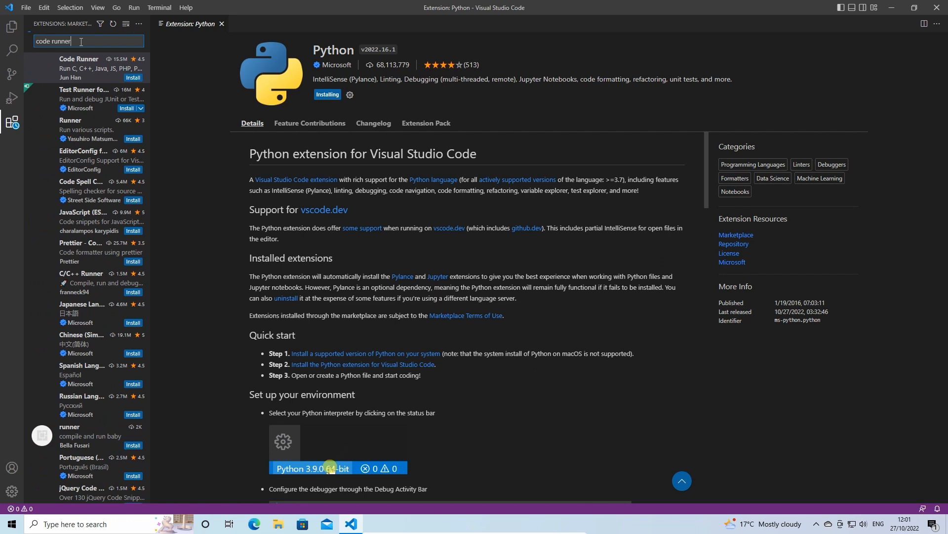
click(80, 72)
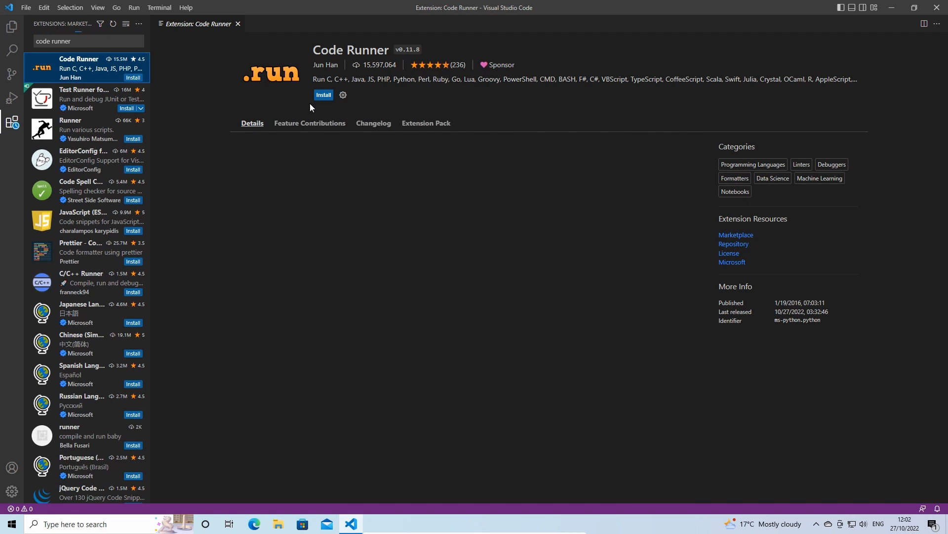
click(324, 95)
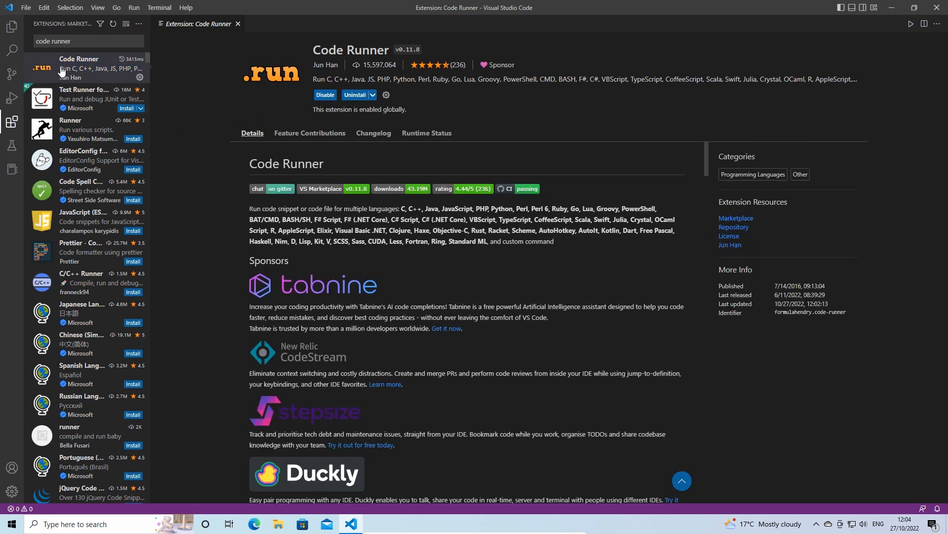
Step: Open the user settings, search for run in terminal, and enable Code-runner: Run In Terminal
click(26, 8)
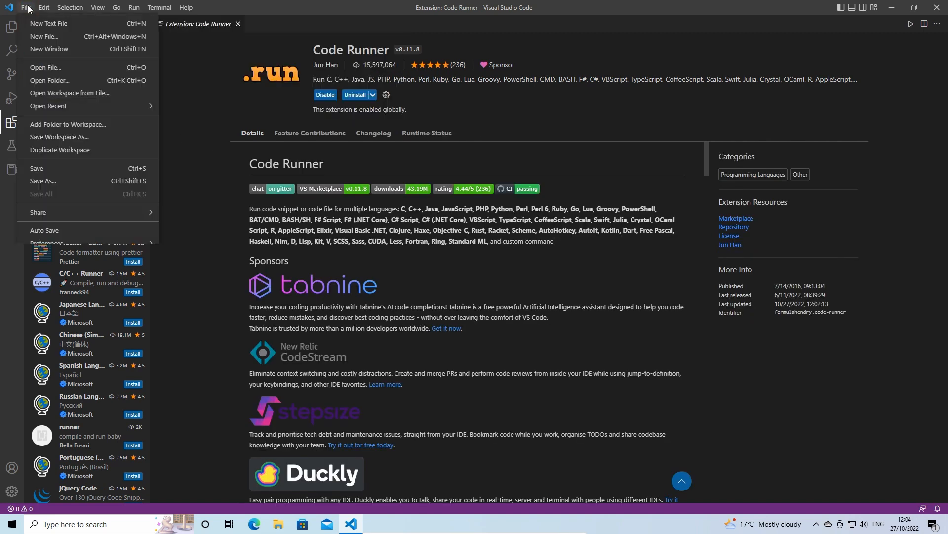
mouse_move(143, 244)
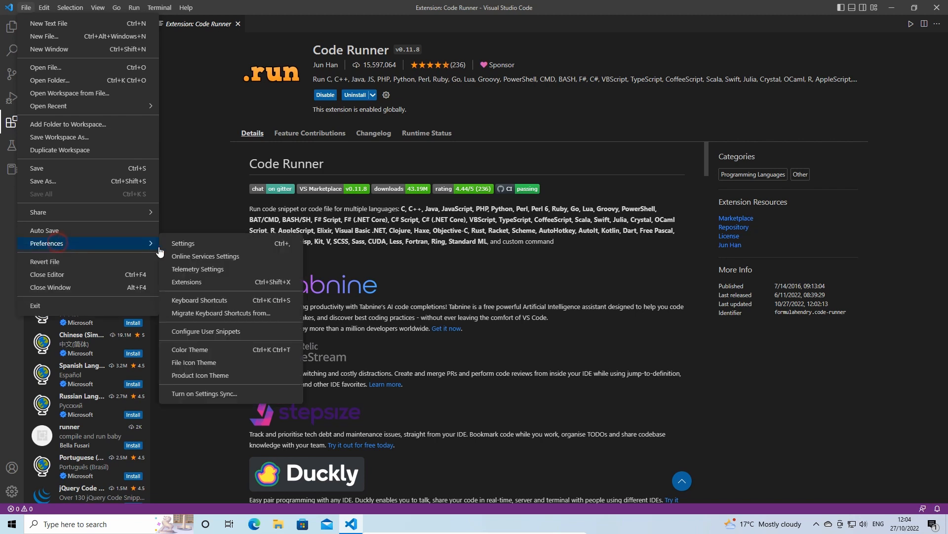
click(242, 245)
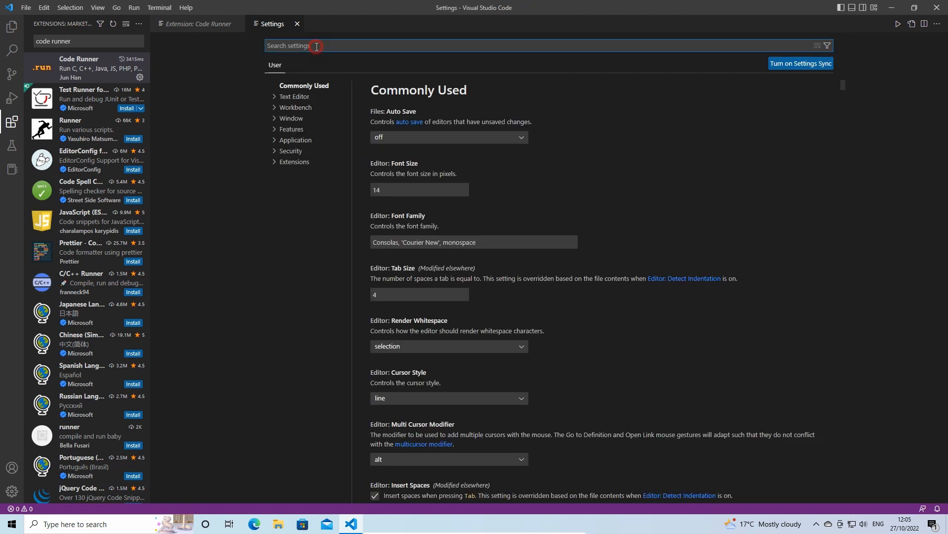
text(rin in terminal)
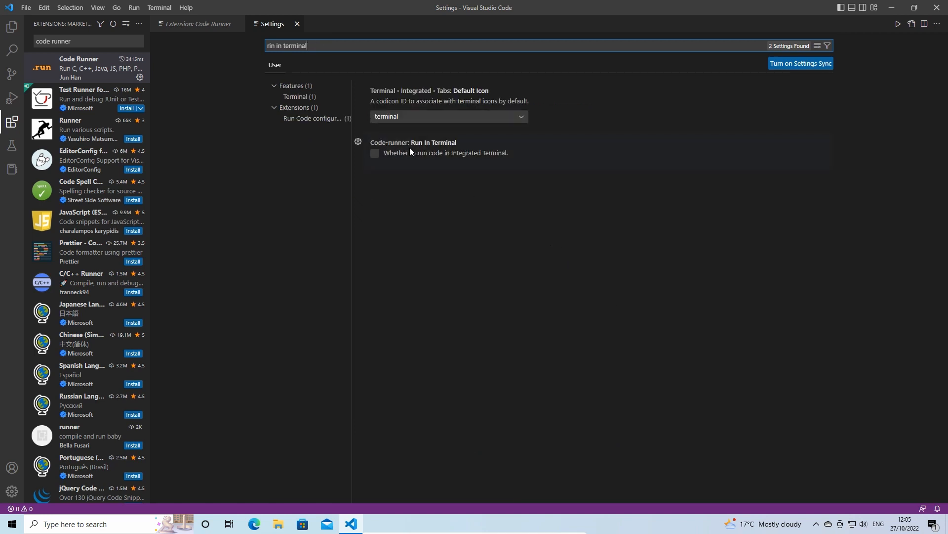
click(374, 156)
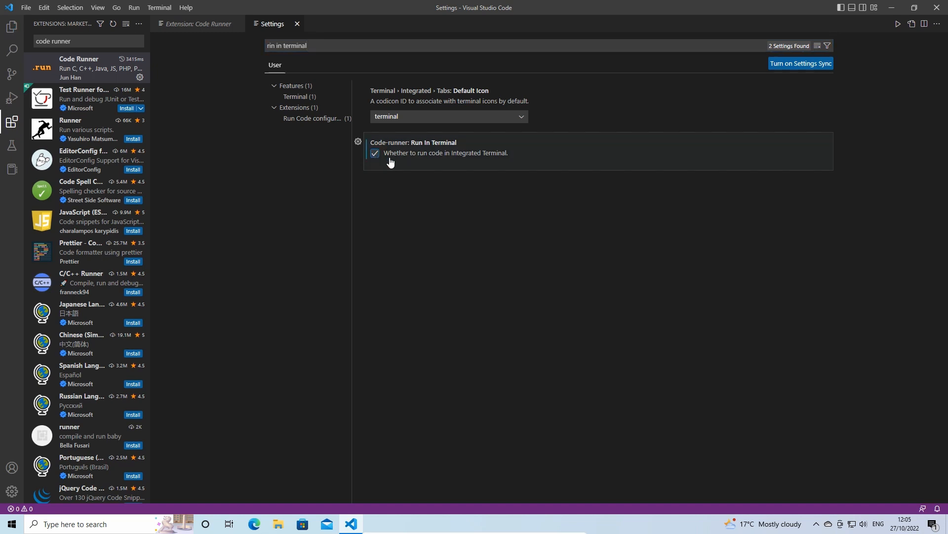
click(273, 43)
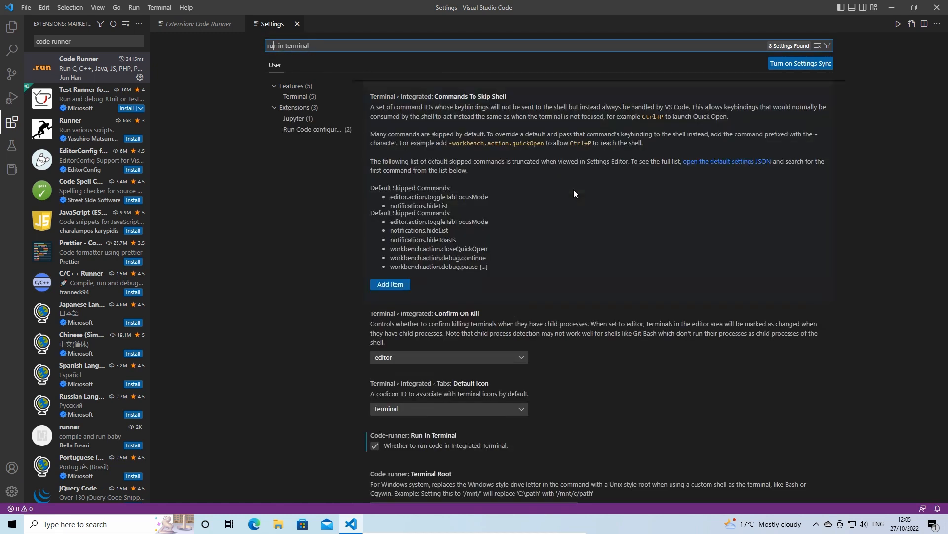
Step: Close Visual Studio Code and reopen it from its desktop shortcut
scroll(540, 237, down, 2)
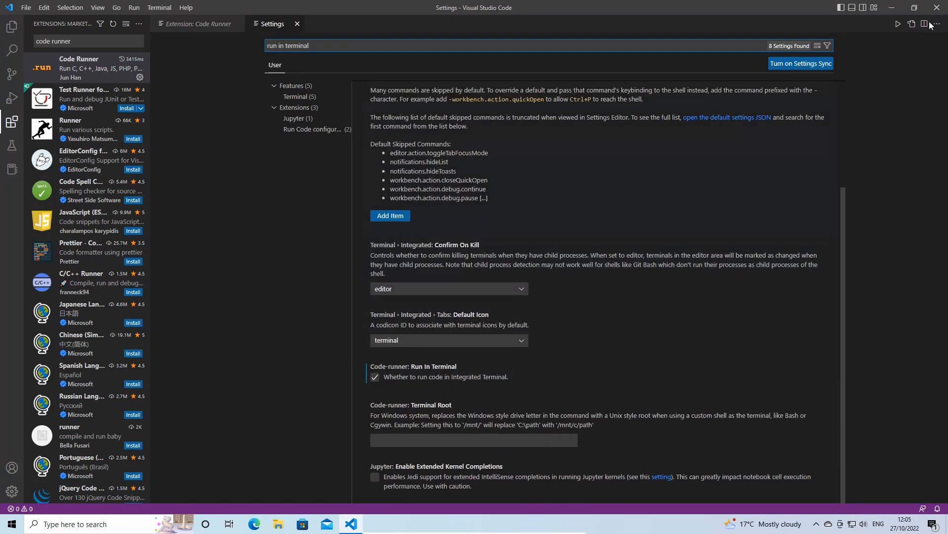
click(937, 6)
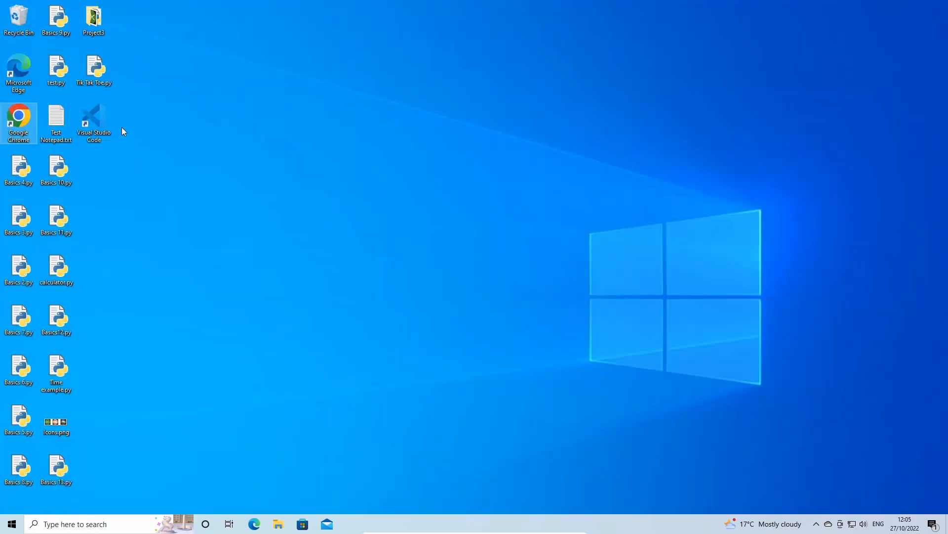
double_click(107, 123)
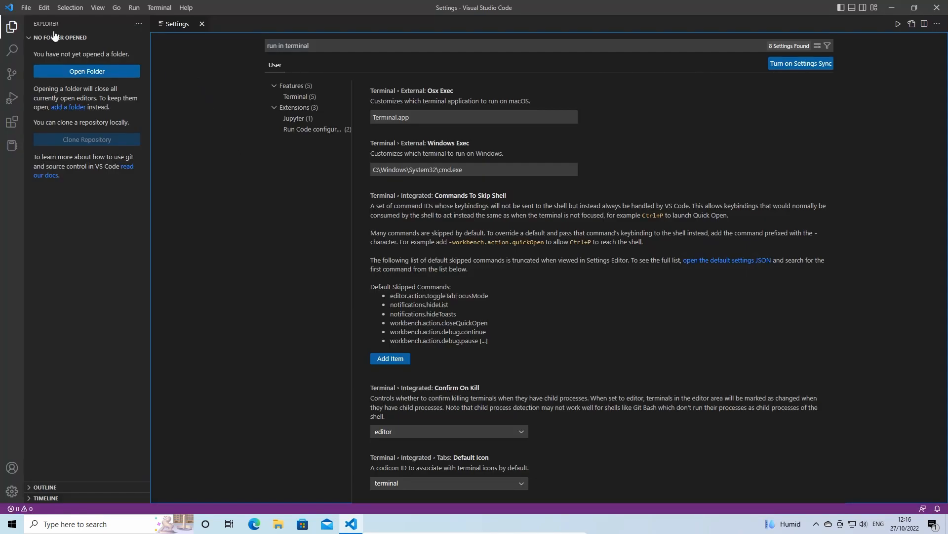
Step: Create a new file named visualtest.py on the Desktop
click(26, 7)
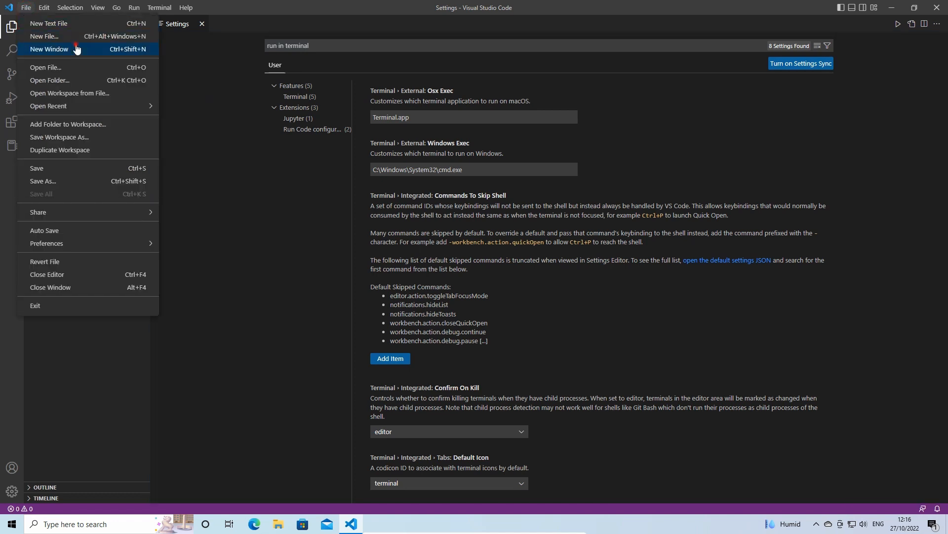
click(97, 37)
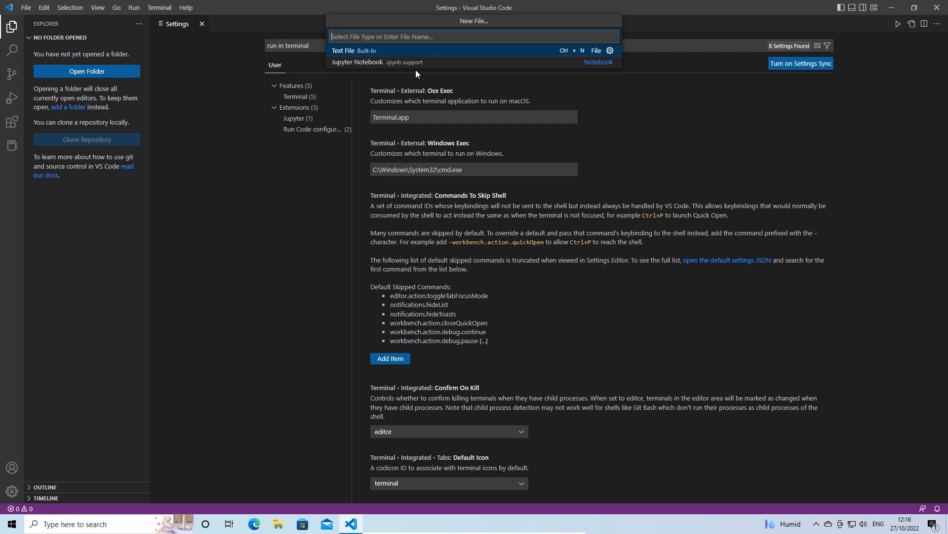
text(visual)
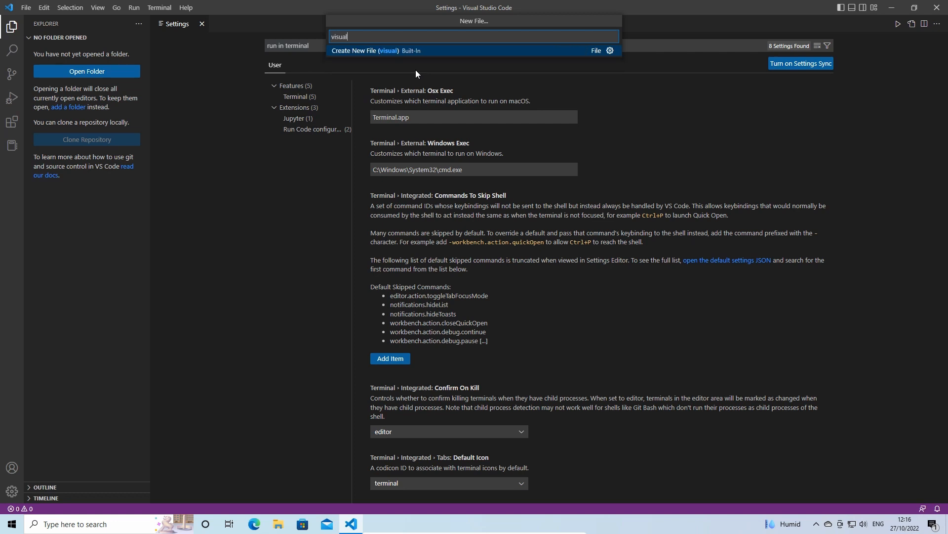
text(test.py)
key(Return)
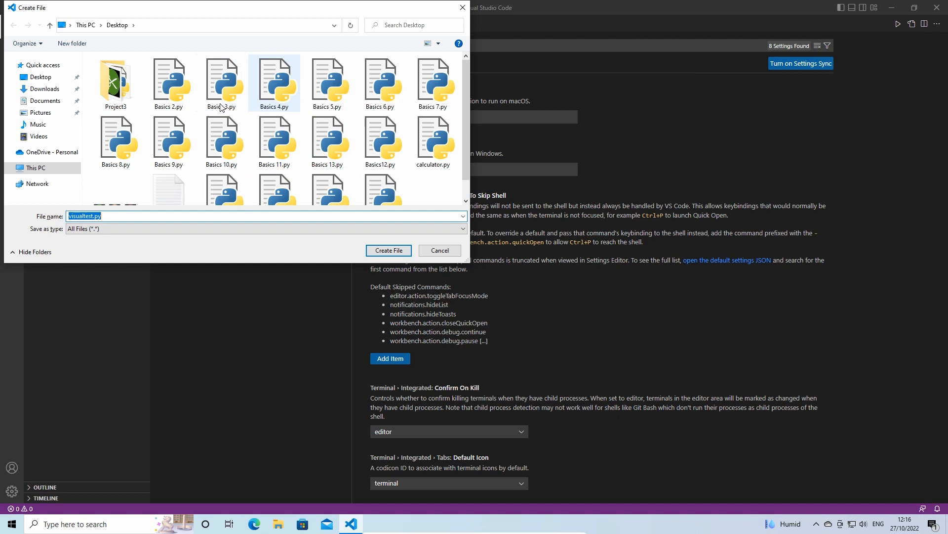
click(41, 77)
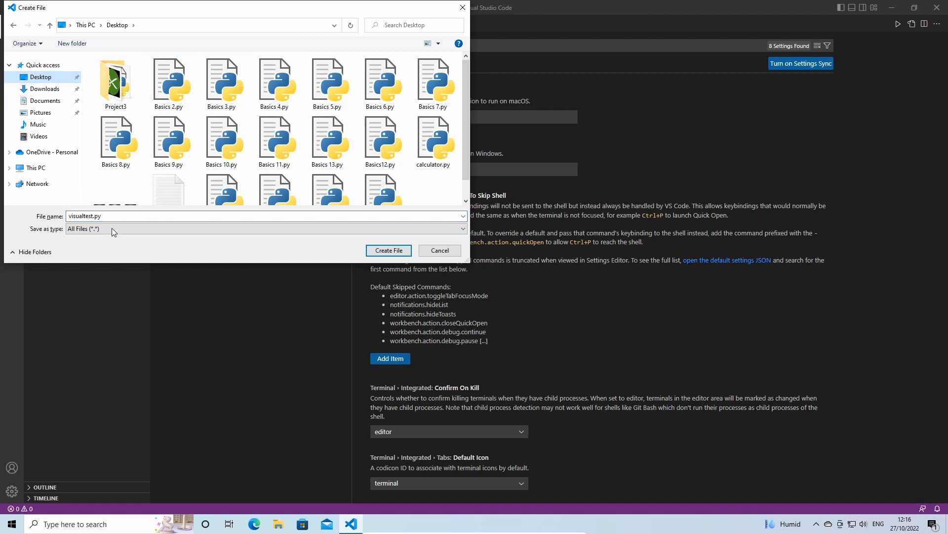
click(388, 252)
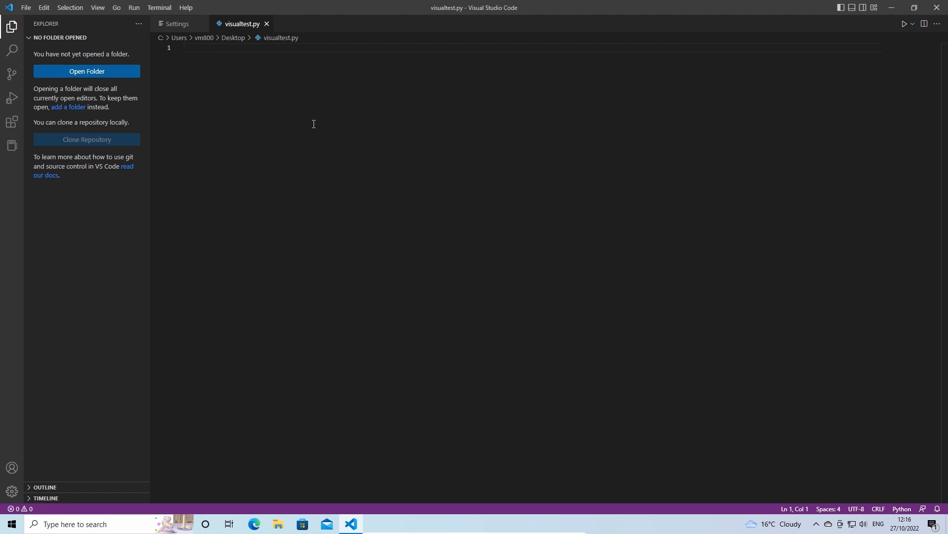
Step: Write print('hello') on the first line and run the file with Code Runner
text(print('hello)
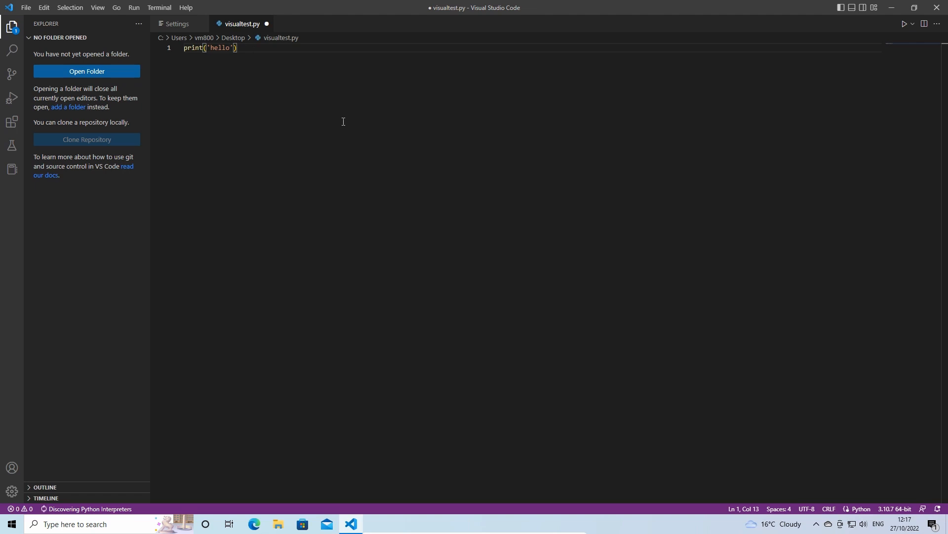
click(904, 25)
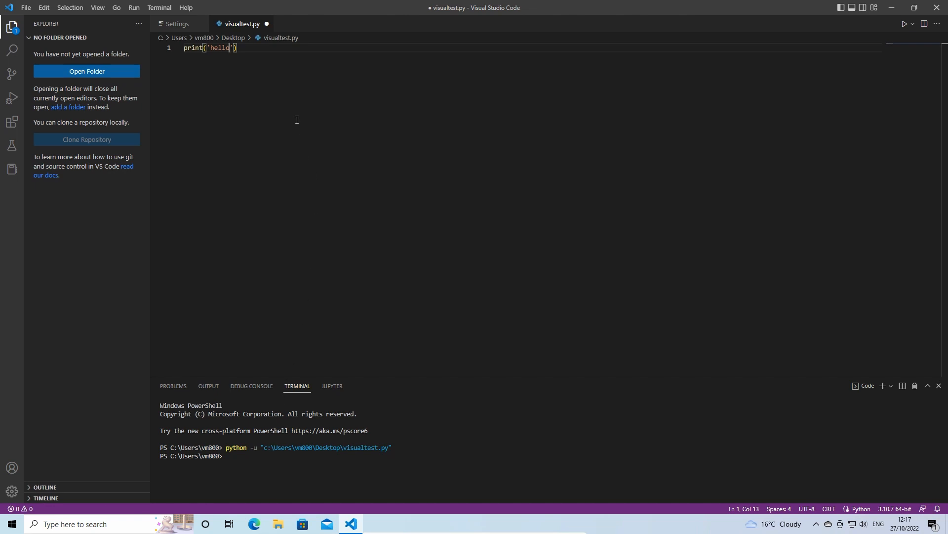
Step: Save the file and run it again
key(ctrl+s)
click(31, 10)
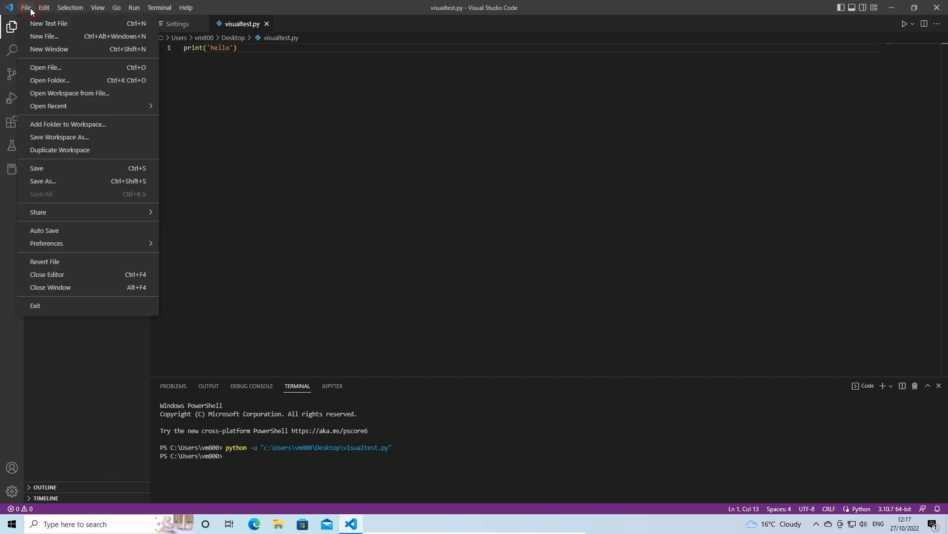
click(36, 169)
click(905, 24)
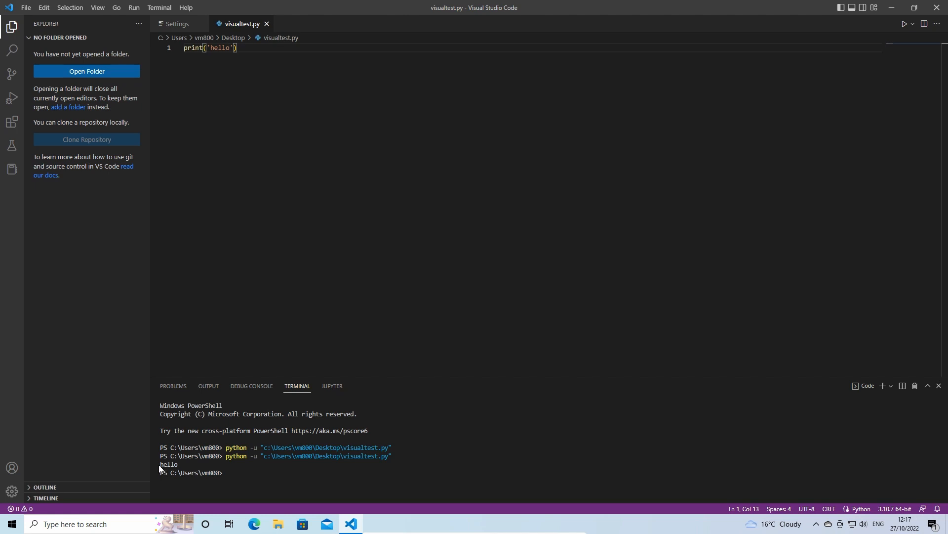
Step: Add blank lines below the first line and write print(var1) on line 4
click(174, 468)
click(251, 48)
key(Return)
key(Return)
key(Return)
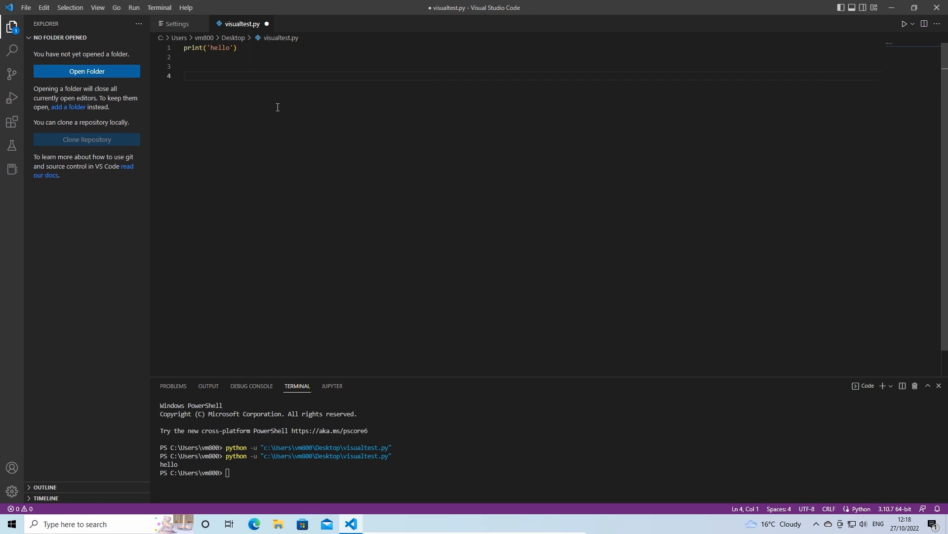
text(print(var1)
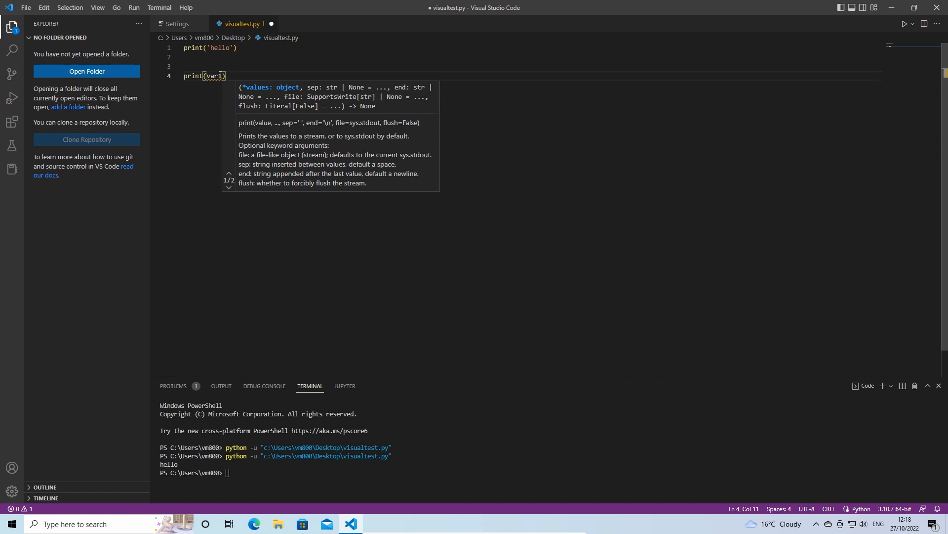
Step: Define var1 = 'goodbye' on line 3 above the print(var1) statement
click(207, 77)
click(221, 77)
click(211, 77)
click(219, 77)
click(292, 102)
click(207, 60)
key(Down)
text(var1 = 'goodbye')
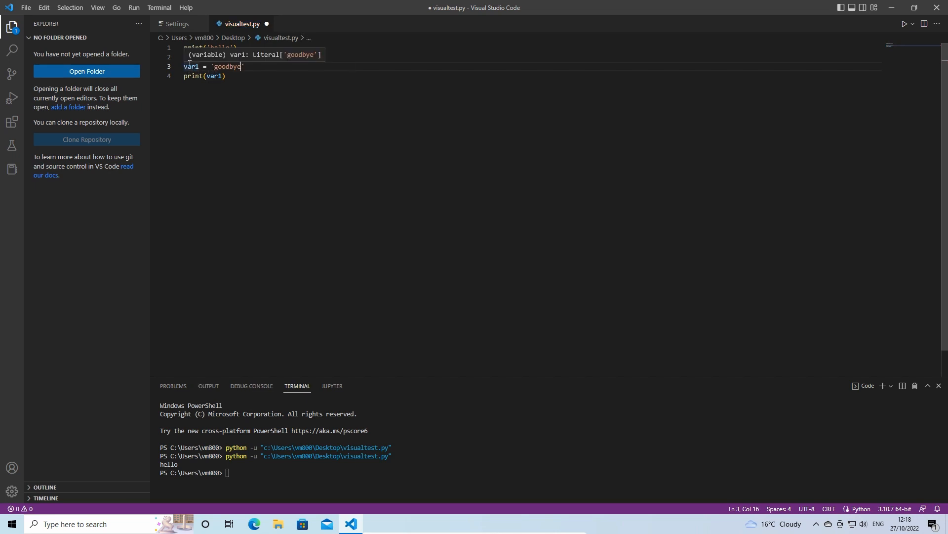
Step: Add two new lines after print(var1)
mouse_move(217, 78)
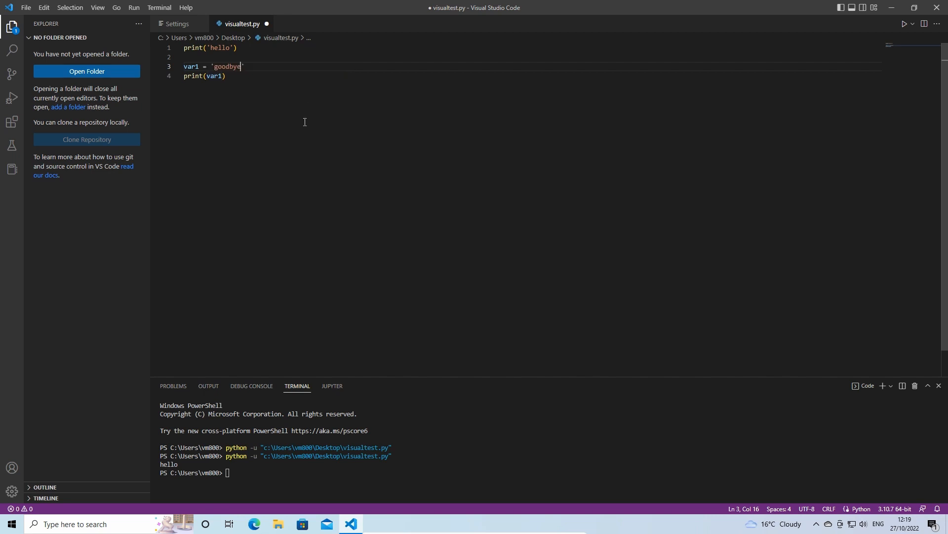
click(295, 78)
key(Return)
key(Return)
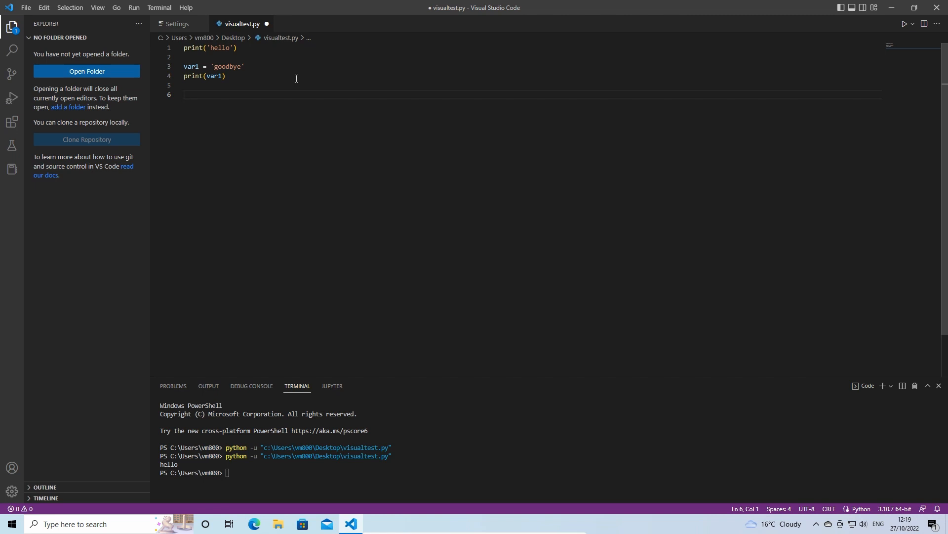